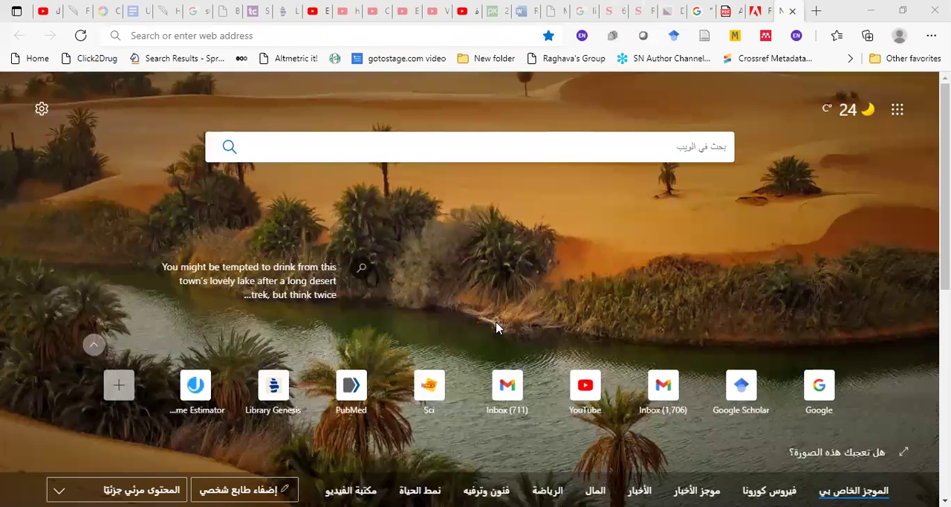
Step: Leave Edge and bring up the chitosan/5-FU silica nanoparticle paper in Acrobat Reader
{"action": "key", "text": "ctrl+l"}
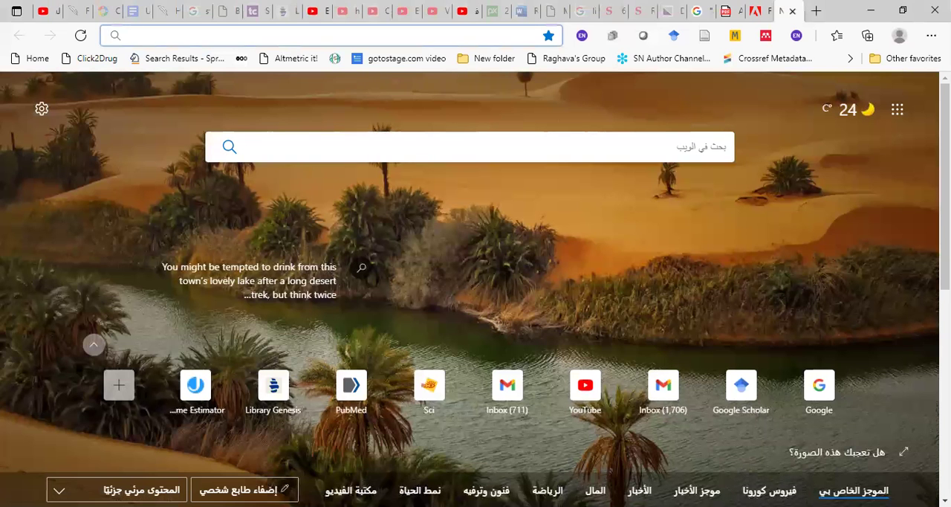
{"action": "key", "text": "alt+Tab"}
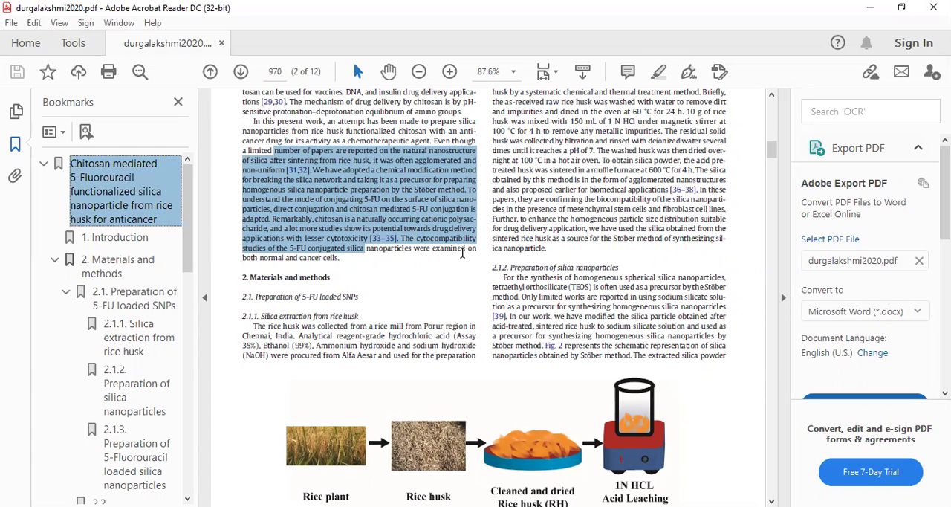
Step: Copy the introduction paragraph starting 'number of papers are reported' and go to the blank Word document
{"action": "right_click", "coordinate": [410, 228]}
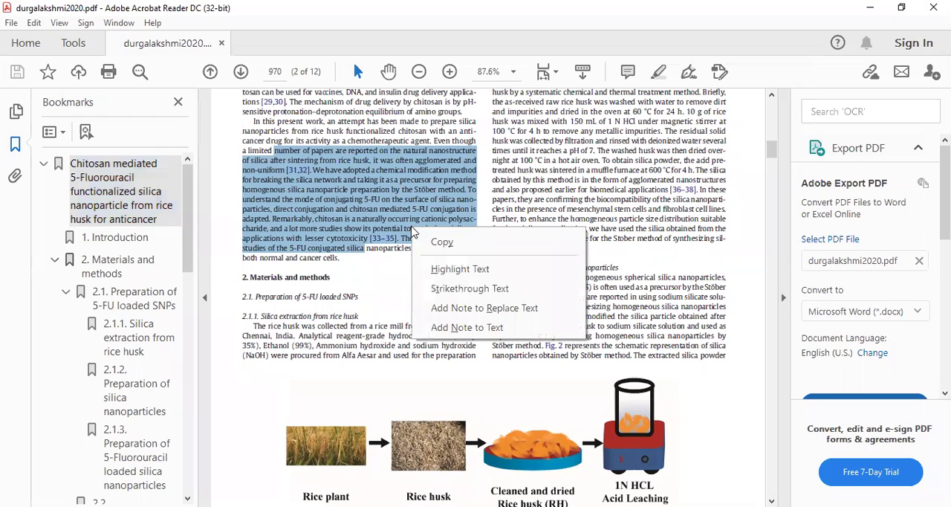
{"action": "left_click", "coordinate": [434, 240]}
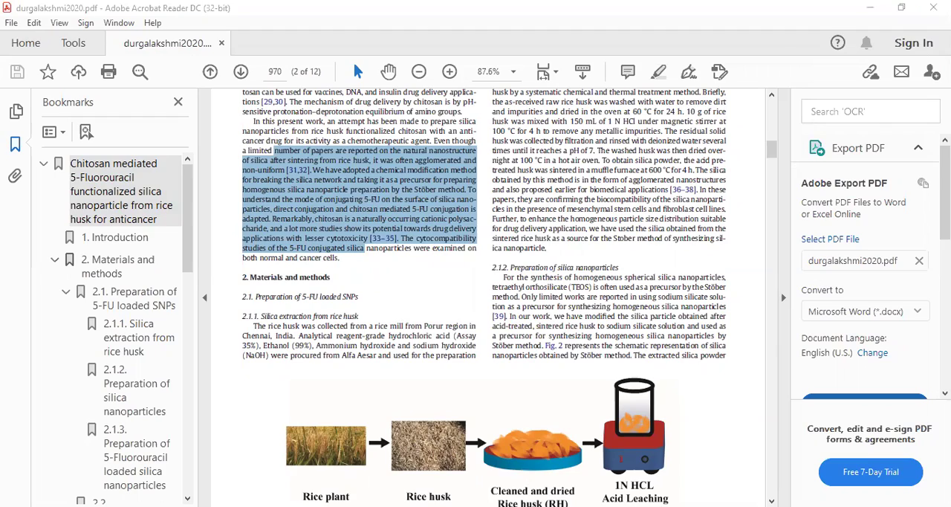
{"action": "key", "text": "alt+Tab"}
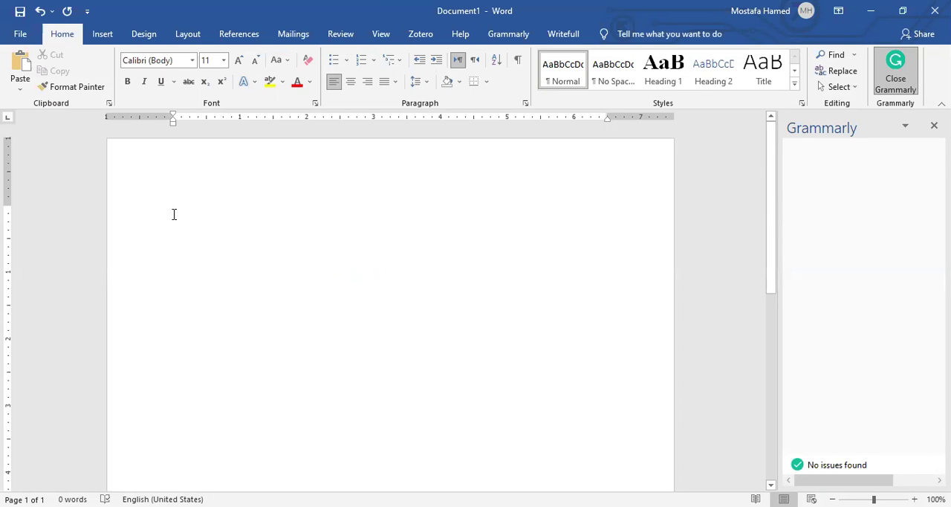
Step: Paste the passage with Keep Text Only and turn on Show/Hide ¶ formatting marks
{"action": "right_click", "coordinate": [175, 220]}
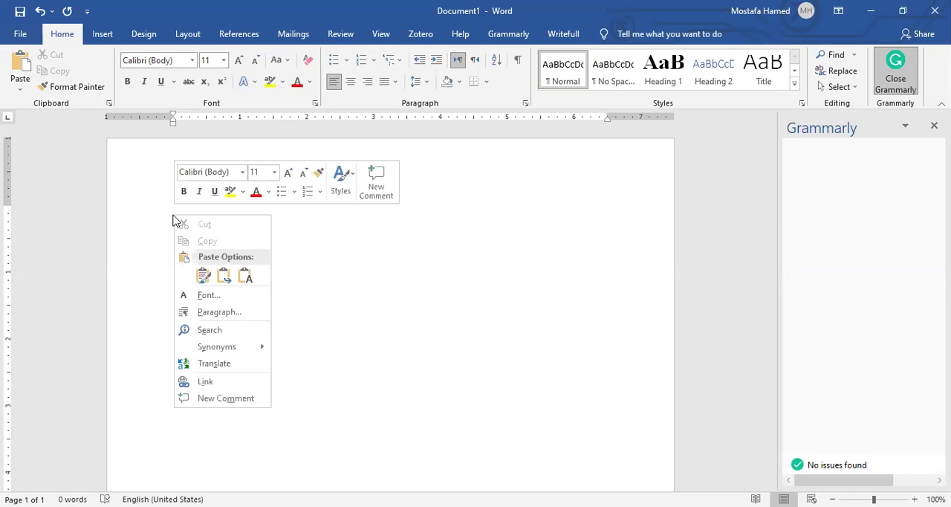
{"action": "left_click", "coordinate": [246, 276]}
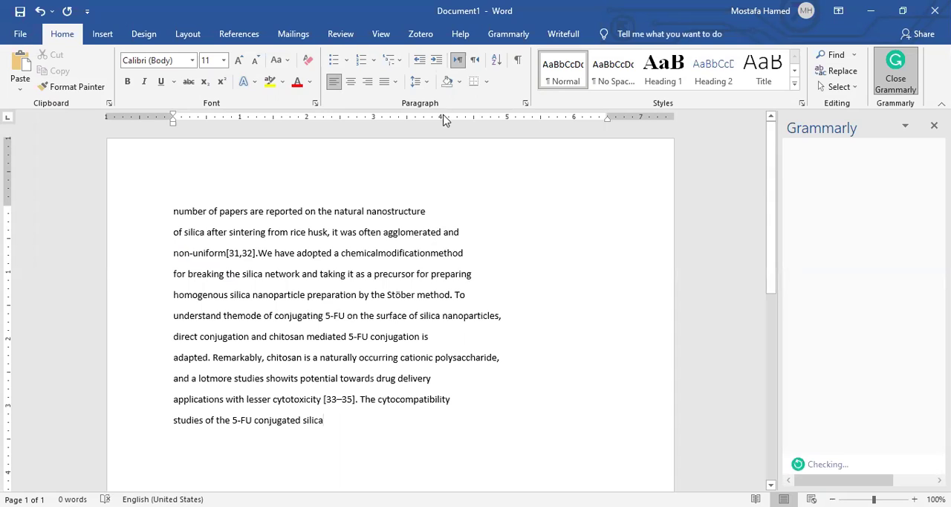
{"action": "left_click", "coordinate": [521, 62]}
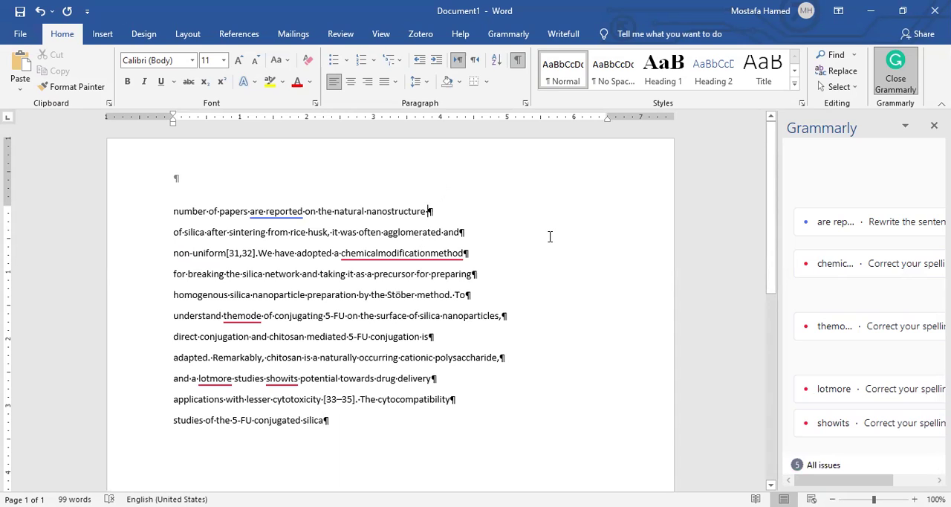
Step: Remove the paragraph mark after 'nanostructure' to join lines one and two, then go to Edge
{"action": "key", "text": "Delete"}
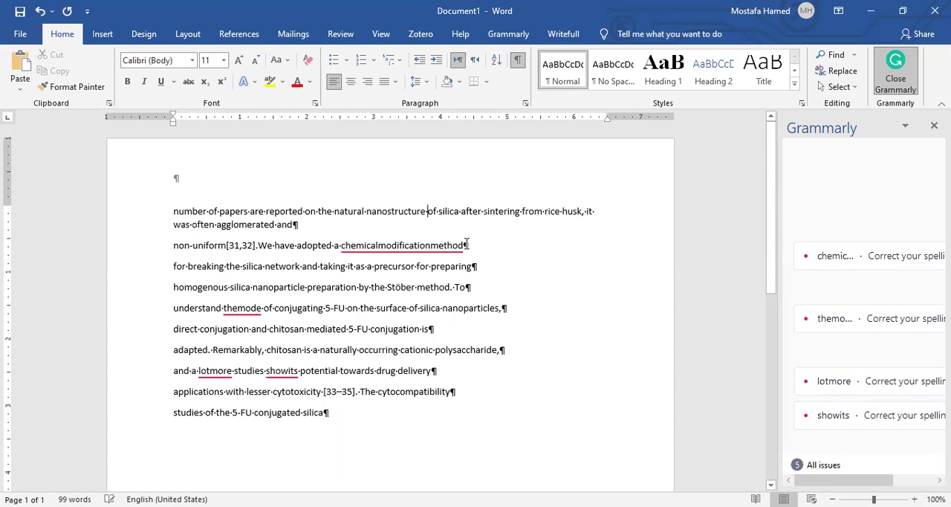
{"action": "left_click", "coordinate": [318, 228]}
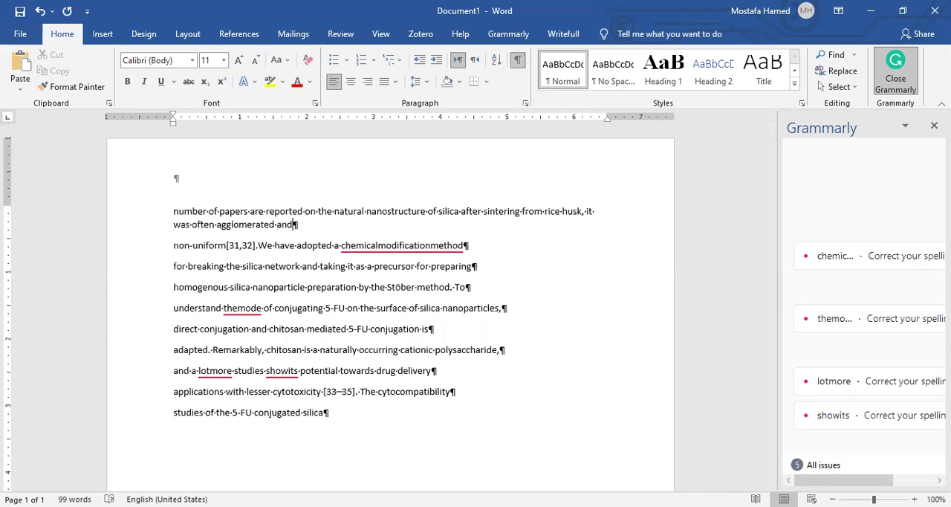
{"action": "key", "text": "alt+Tab"}
Step: Flatten the passage to one line in Edge's address bar, clear it, and select all in Word
{"action": "left_click", "coordinate": [383, 32]}
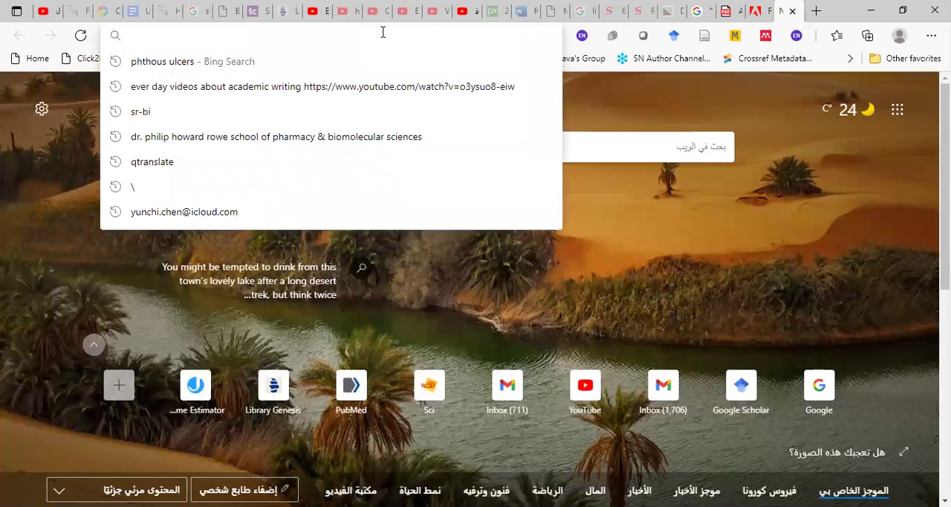
{"action": "key", "text": "ctrl+v"}
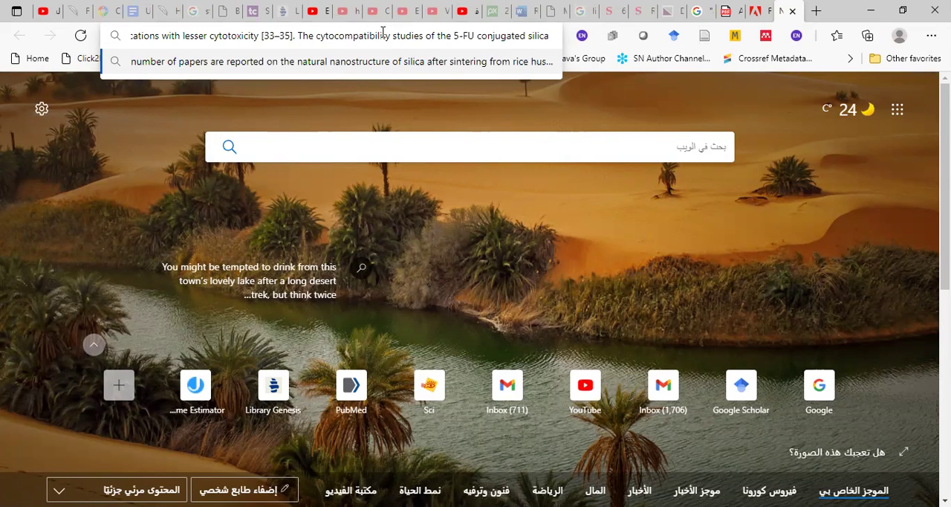
{"action": "key", "text": "ctrl+a"}
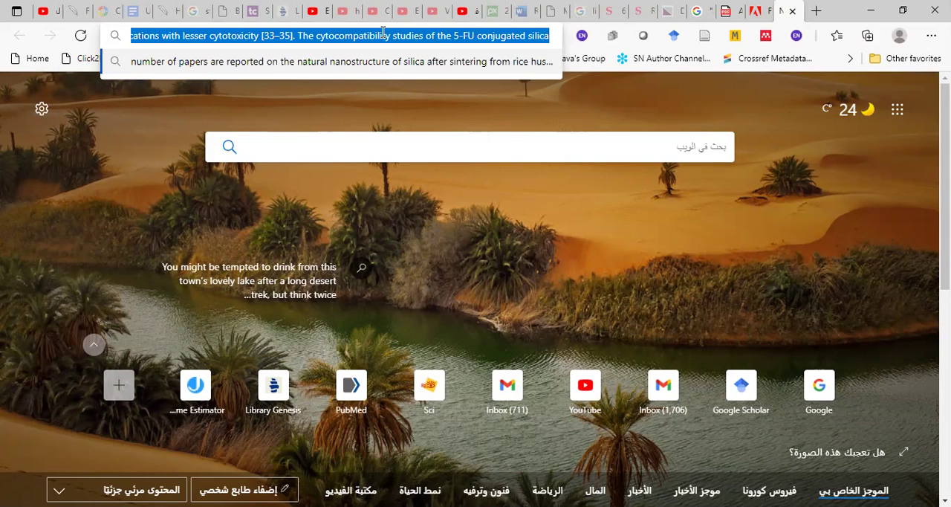
{"action": "key", "text": "BackSpace"}
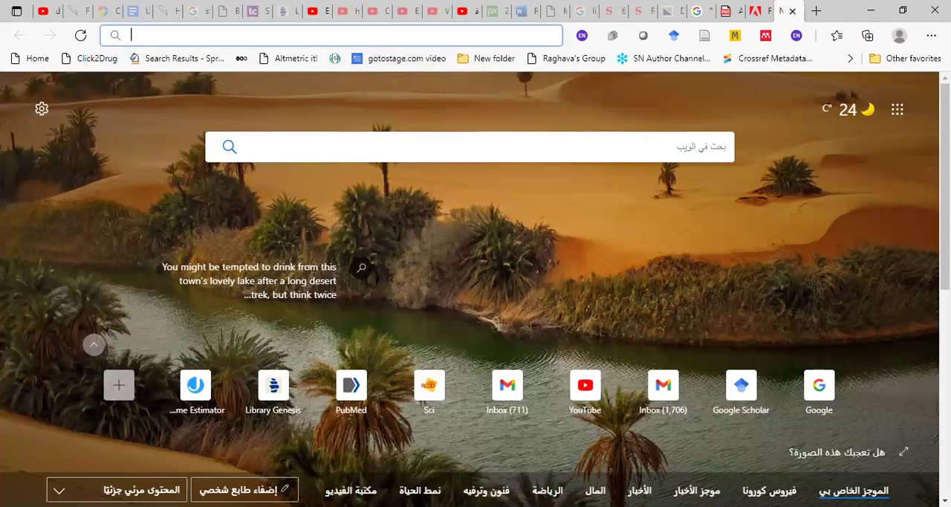
{"action": "key", "text": "alt+Tab"}
{"action": "key", "text": "ctrl+a"}
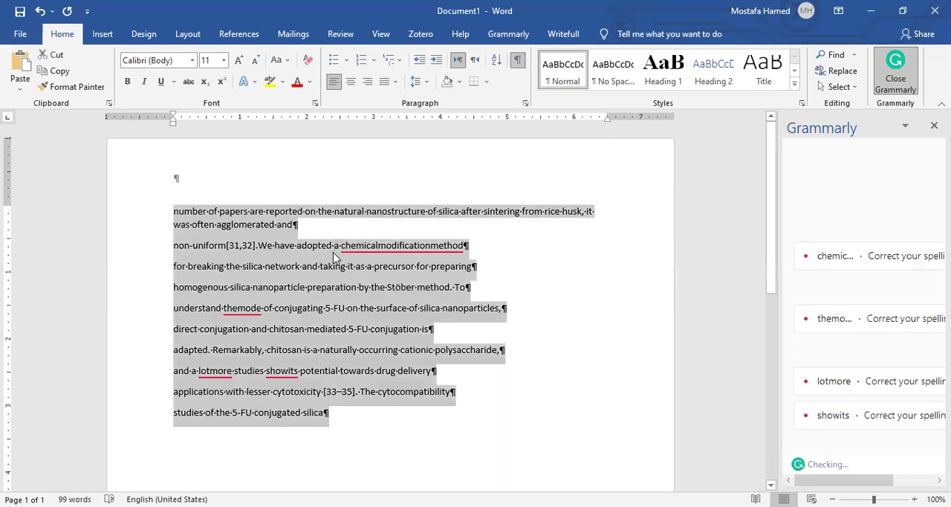
Step: Replace the line-broken text with the single-line paste, hide ¶ marks, and apply 1.5 line spacing
{"action": "key", "text": "Delete"}
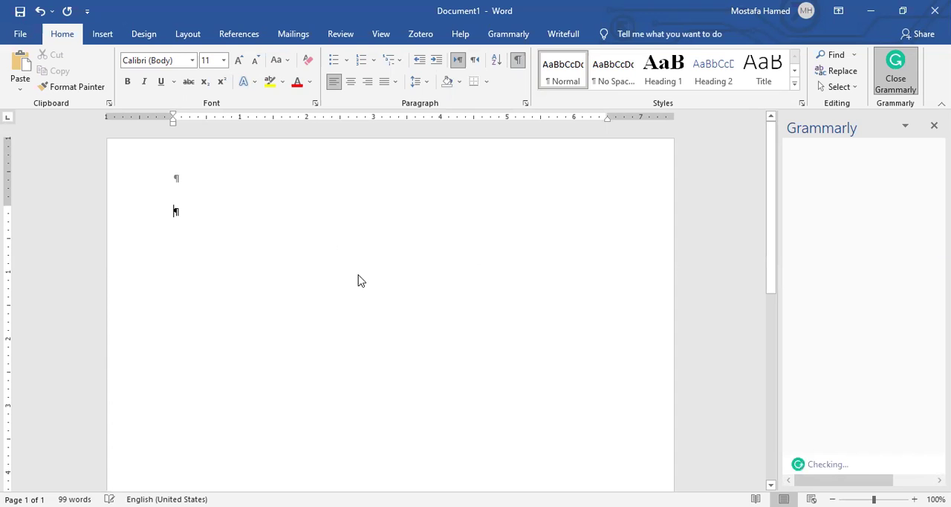
{"action": "key", "text": "ctrl+v"}
{"action": "key", "text": "ctrl+shift+8"}
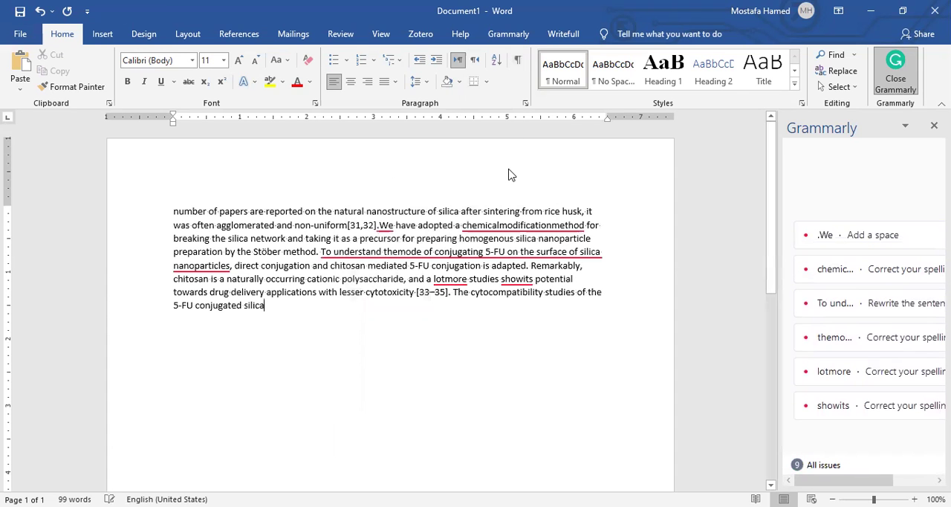
{"action": "left_click", "coordinate": [297, 252]}
{"action": "key", "text": "ctrl+a"}
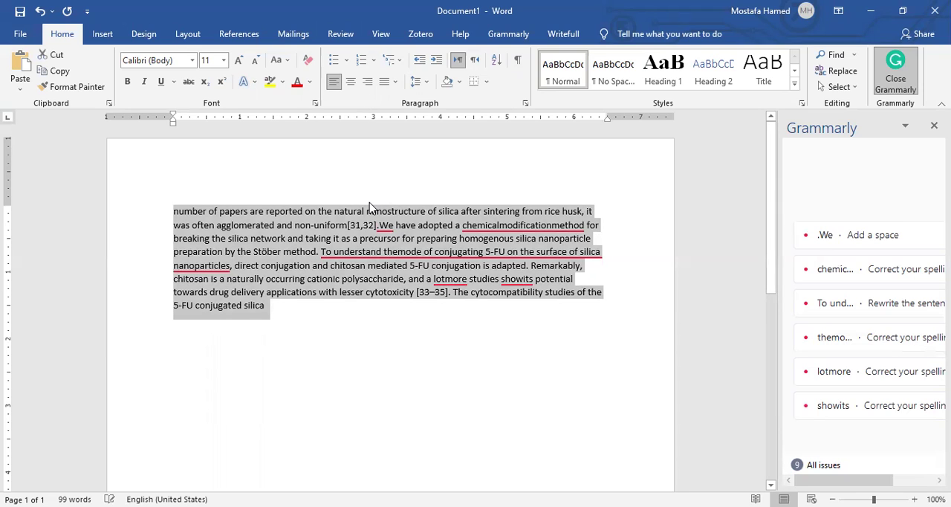
{"action": "key", "text": "ctrl+5"}
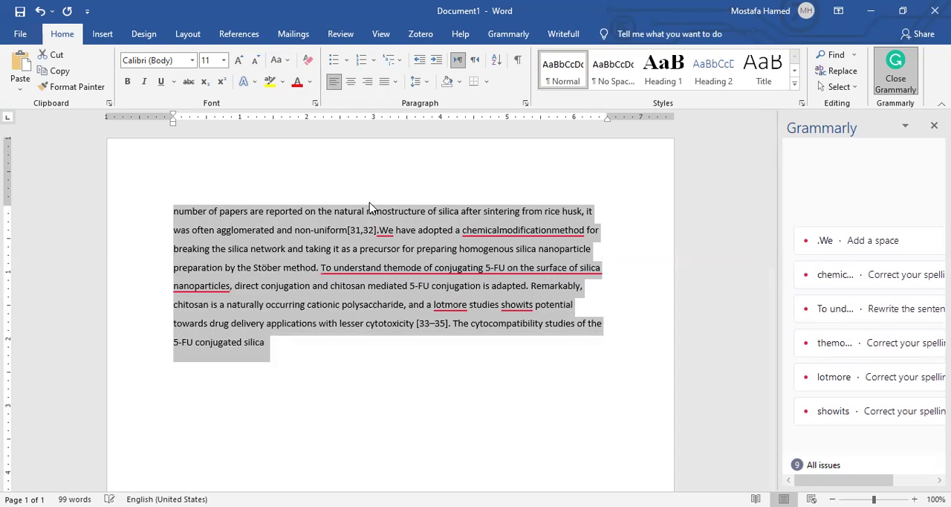
Step: Confirm the 1.5 spacing setting, apply Justify alignment, and deselect the paragraph
{"action": "left_click", "coordinate": [427, 82]}
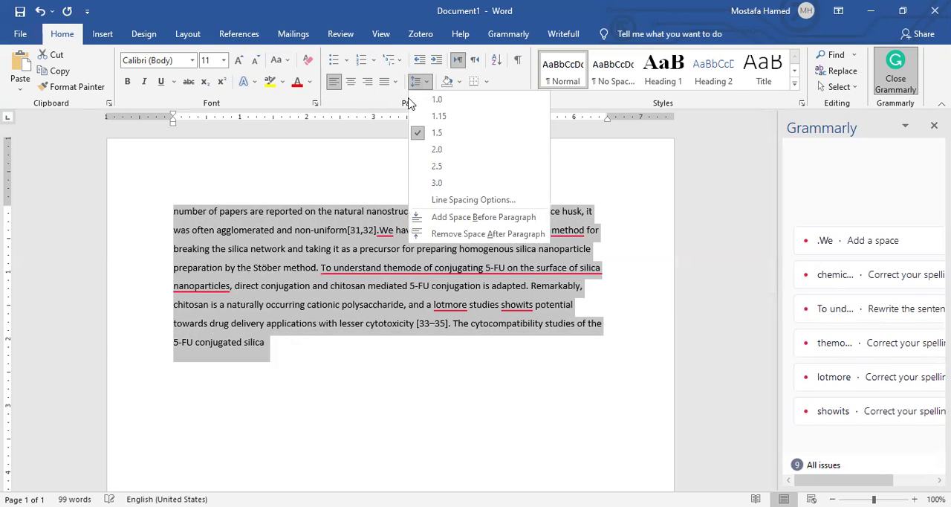
{"action": "left_click", "coordinate": [384, 81]}
{"action": "left_click", "coordinate": [416, 101]}
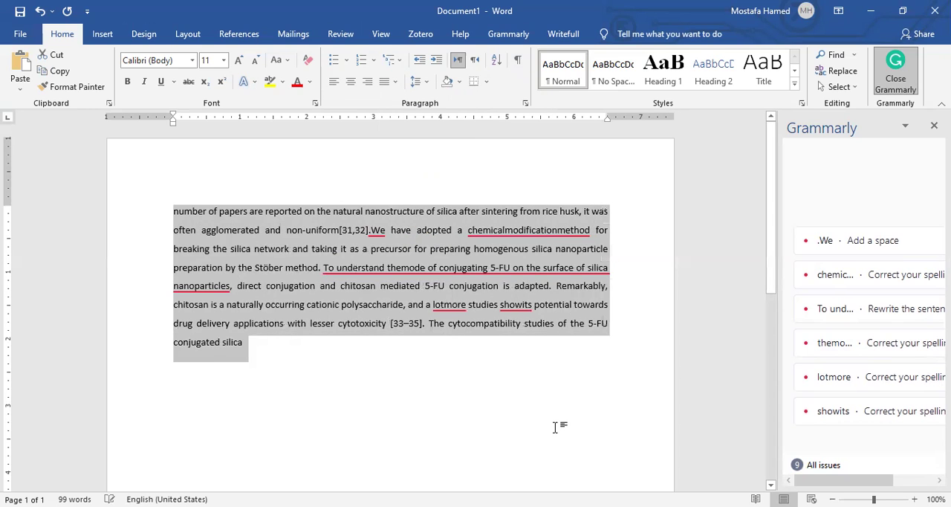
{"action": "left_click", "coordinate": [555, 427]}
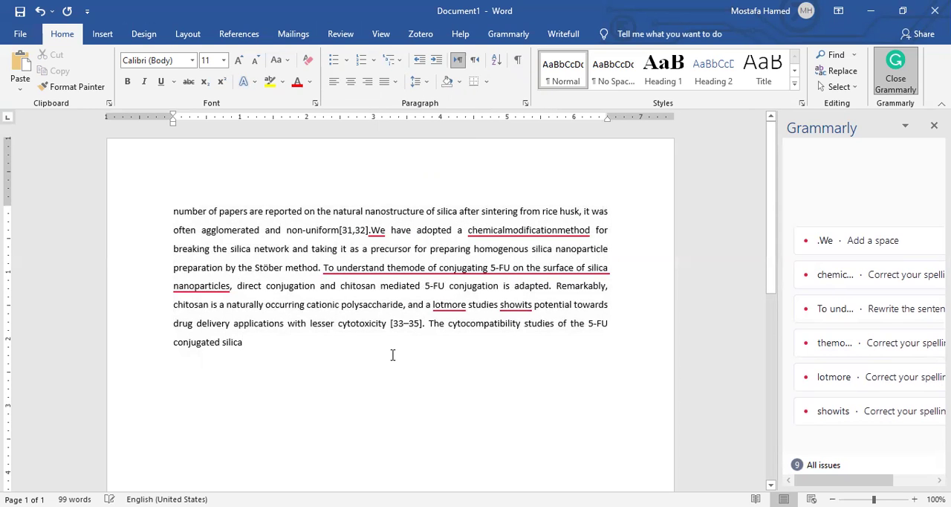
Step: Insert spaces to split 'chemicalmodificationmethod' and 'showits' into separate words
{"action": "left_click", "coordinate": [508, 231]}
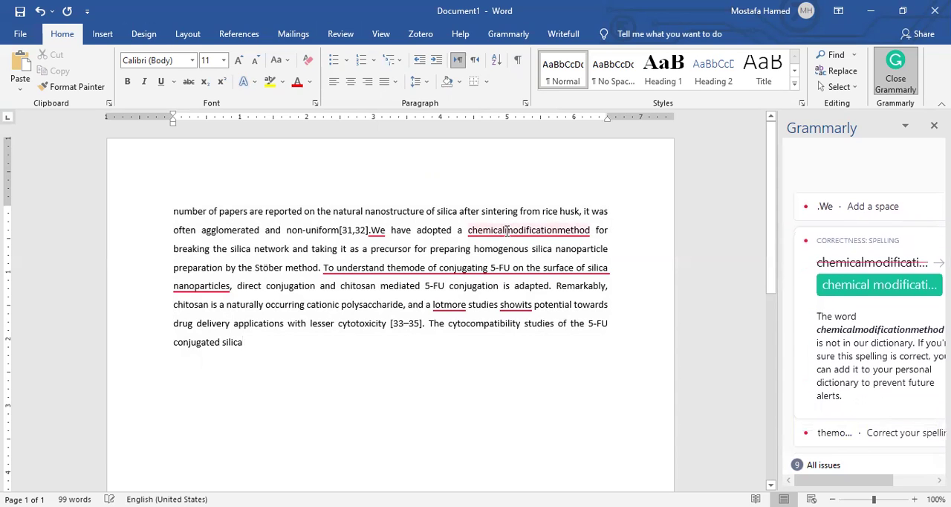
{"action": "key", "text": "space"}
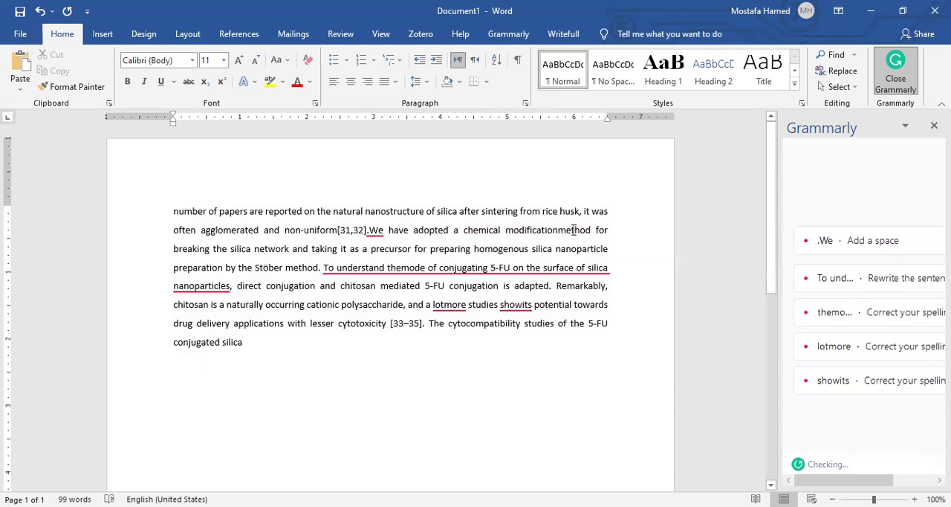
{"action": "left_click", "coordinate": [559, 229]}
{"action": "key", "text": "space"}
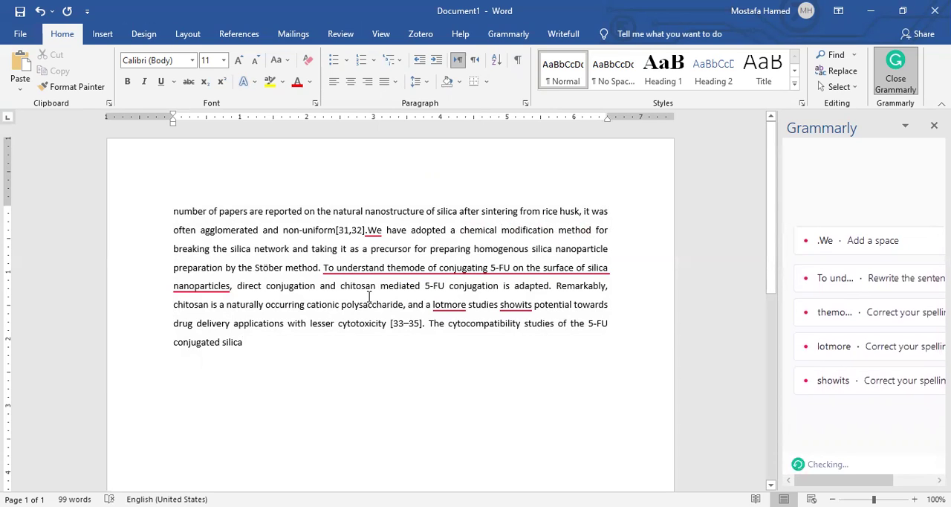
{"action": "left_click", "coordinate": [523, 304]}
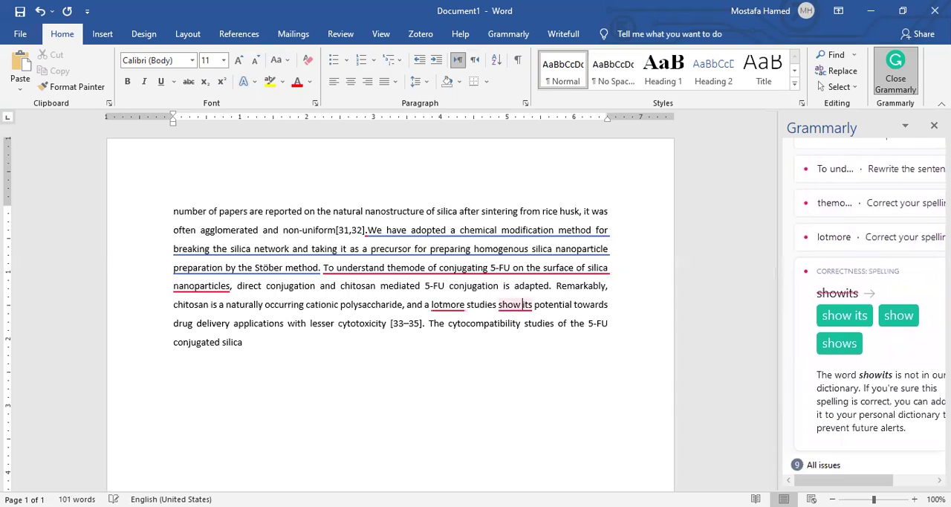
{"action": "key", "text": "space"}
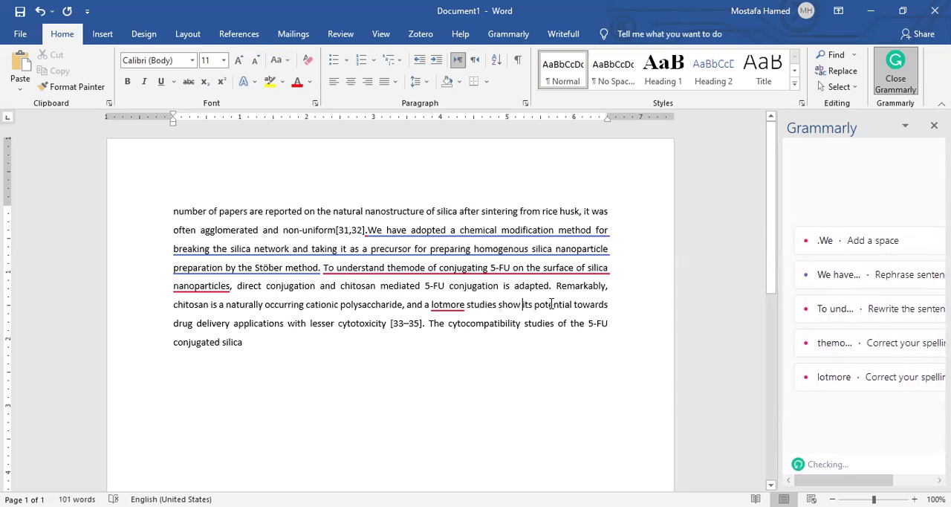